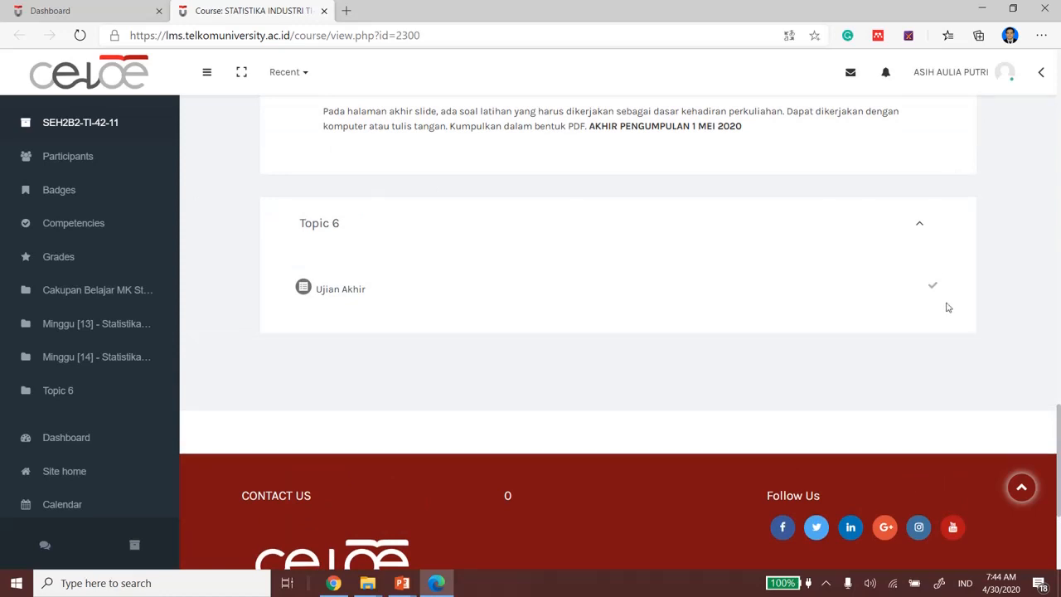
Open the Ujian Akhir assignment in Topic 6 of the course
click(348, 296)
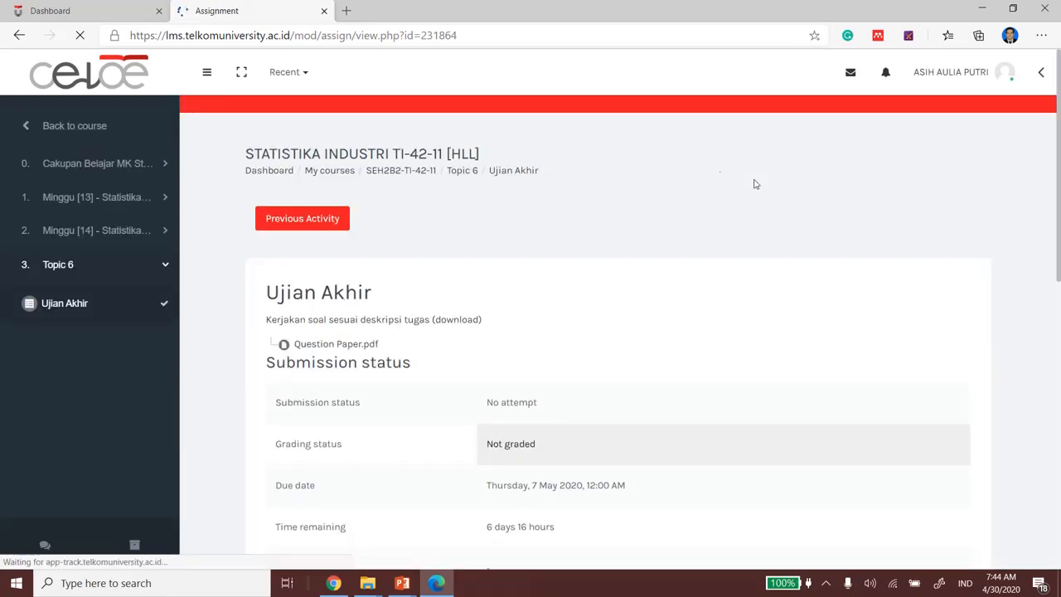
scroll(772, 206, down, 1)
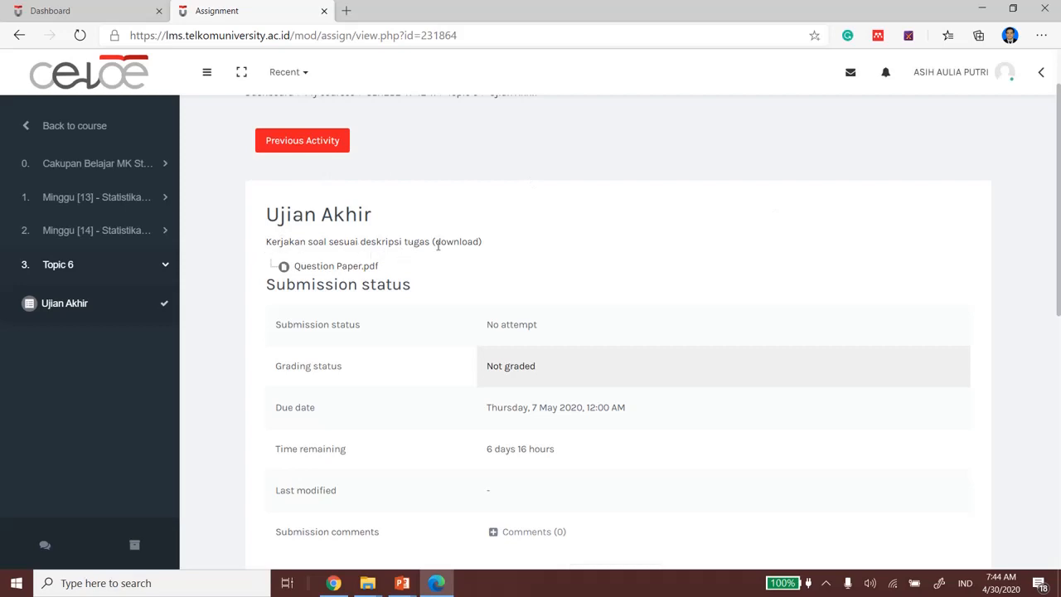
right_click(332, 274)
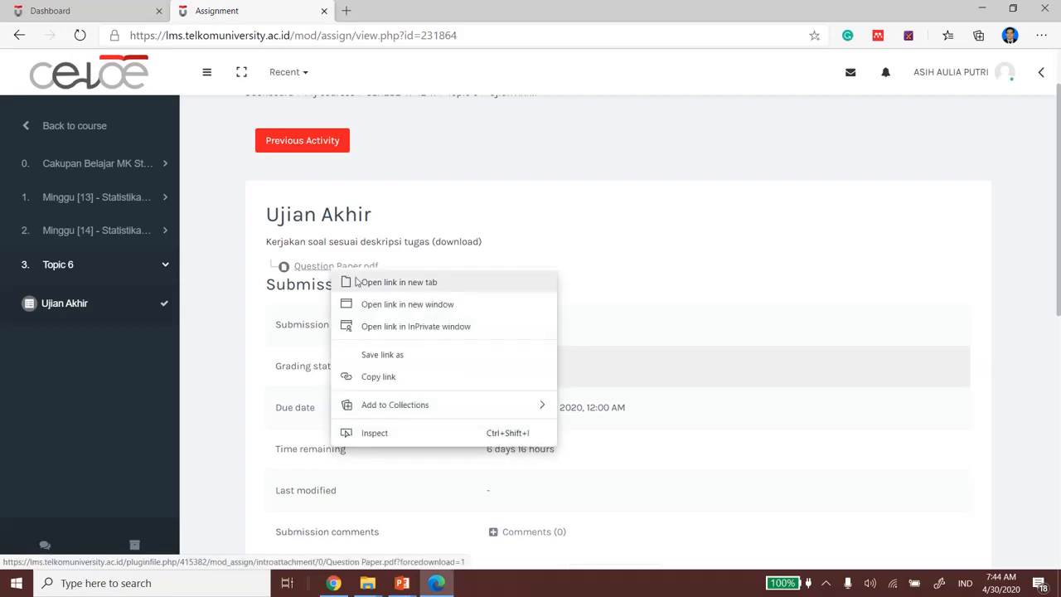
click(362, 283)
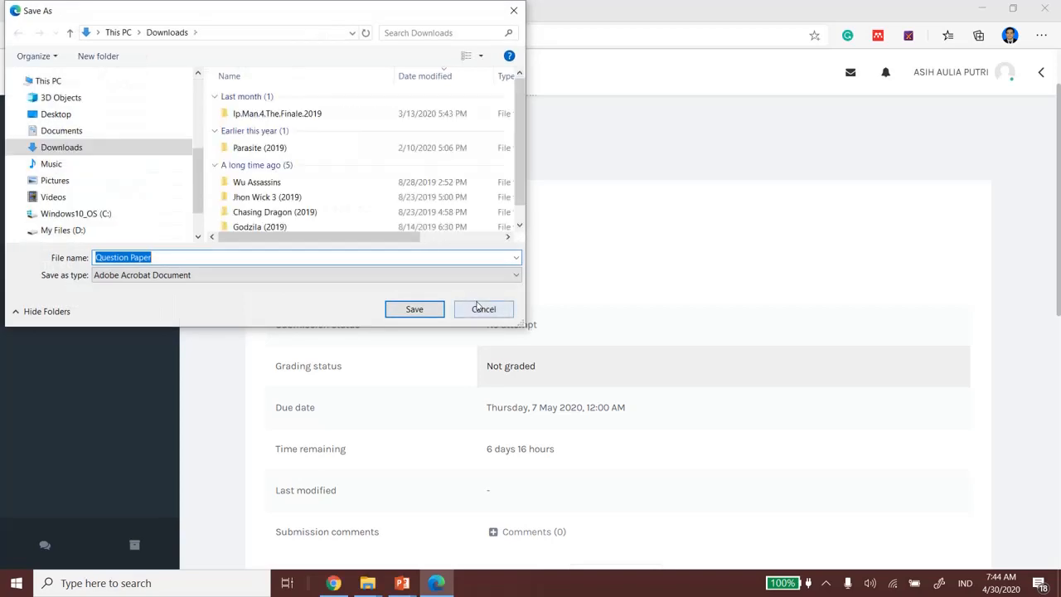
click(480, 308)
Review the Ujian Akhir submission status and start adding a submission
scroll(608, 249, down, 1)
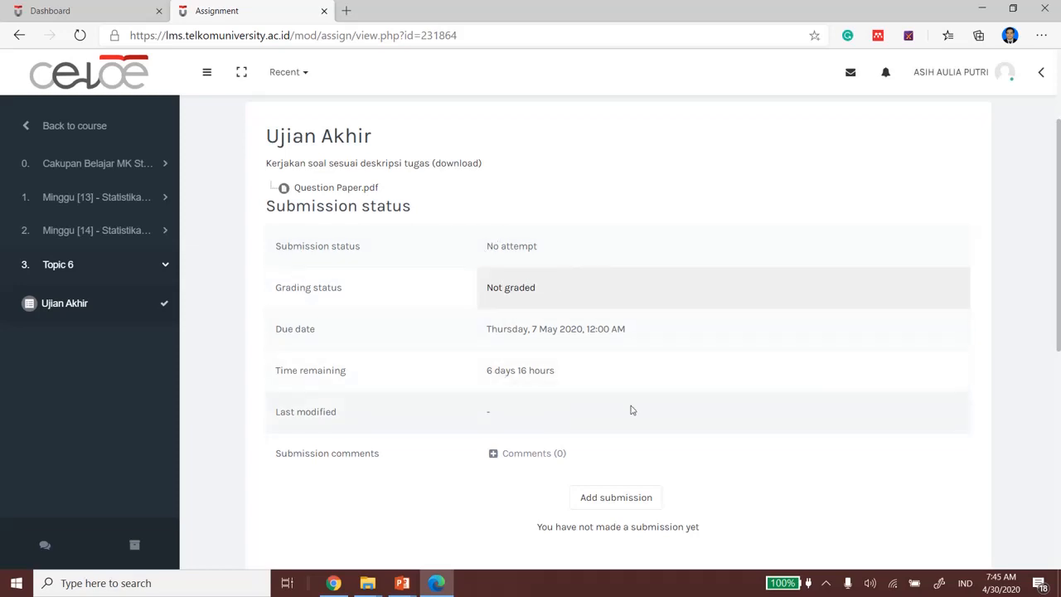
scroll(730, 376, down, 1)
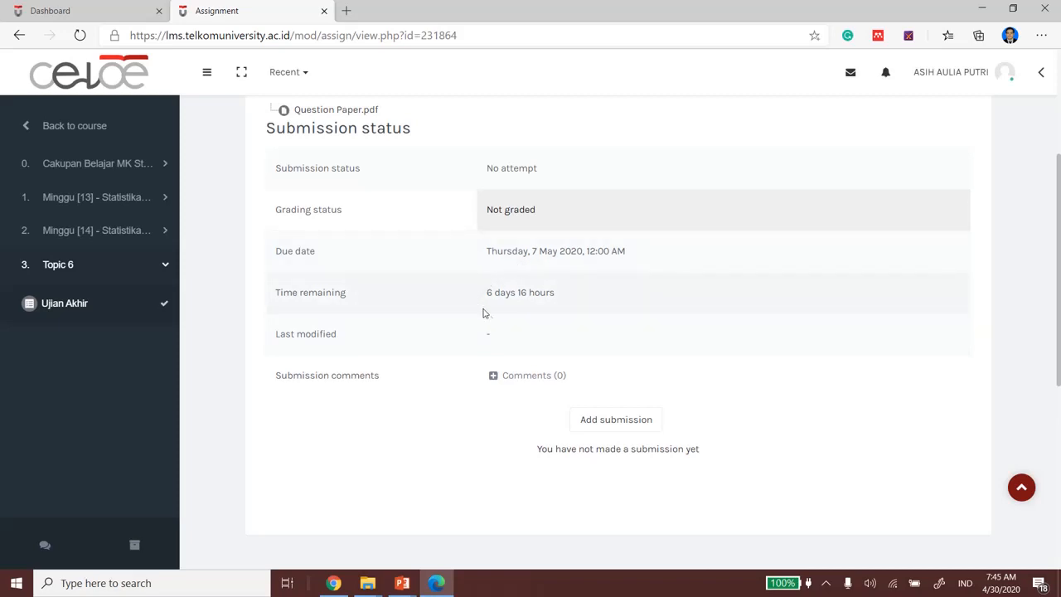
scroll(708, 349, down, 1)
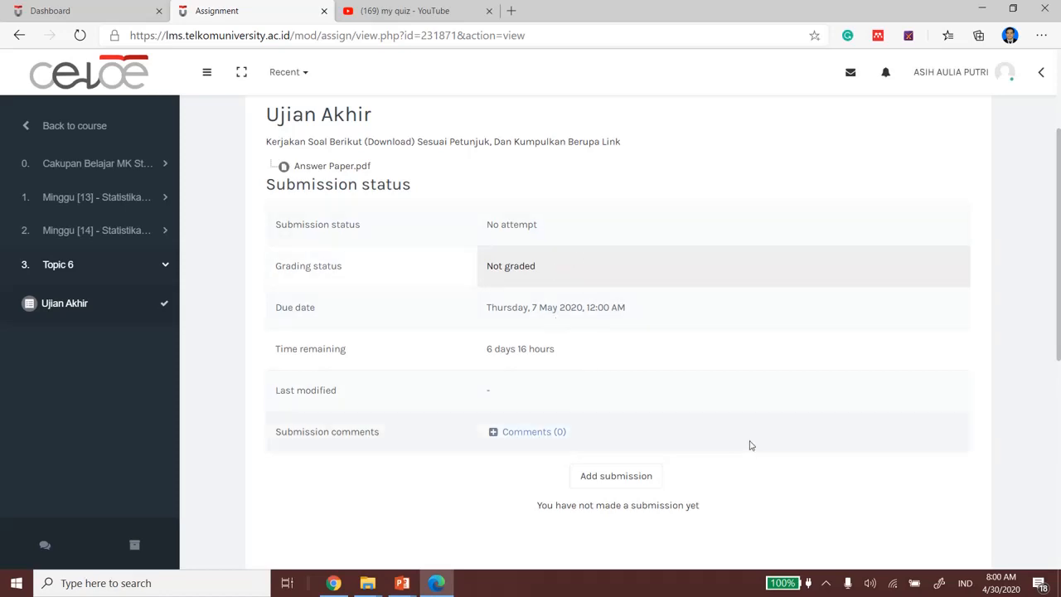
click(611, 477)
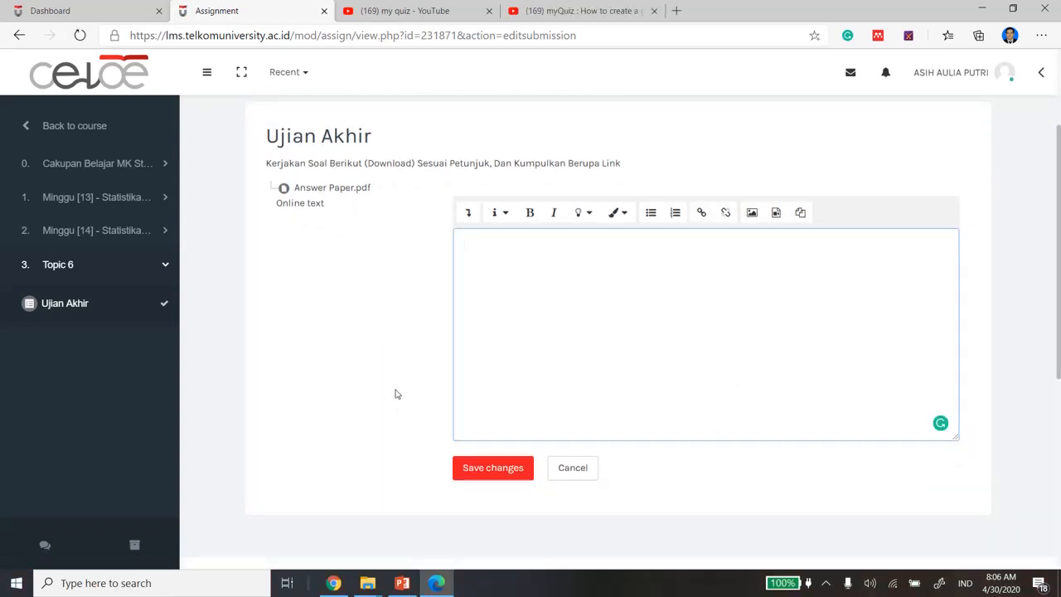
Switch to Chrome to check the submission types in the assignment settings, and return to the student submission in Edge
click(343, 585)
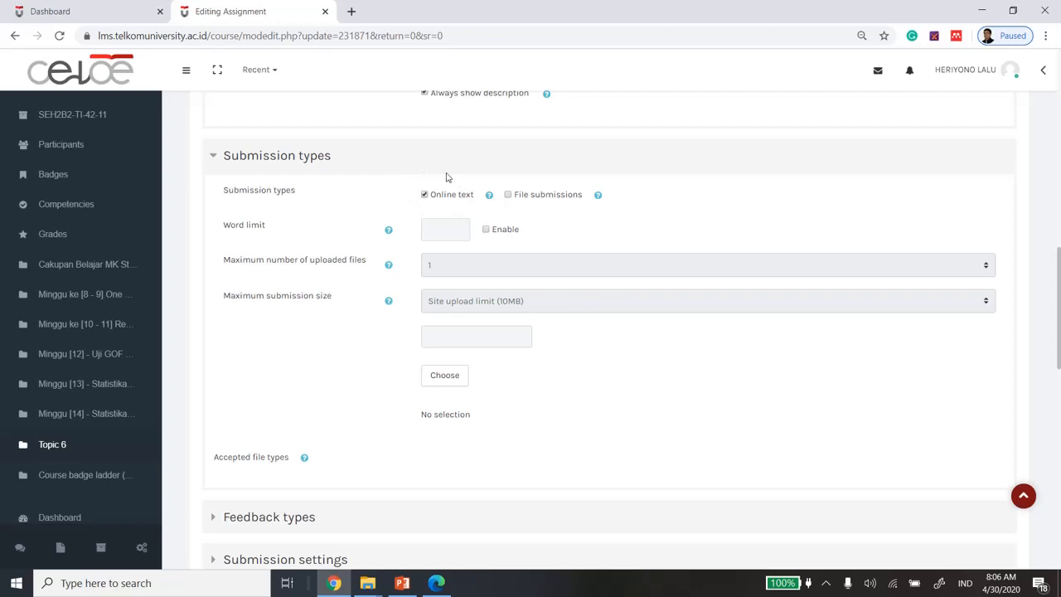
click(436, 583)
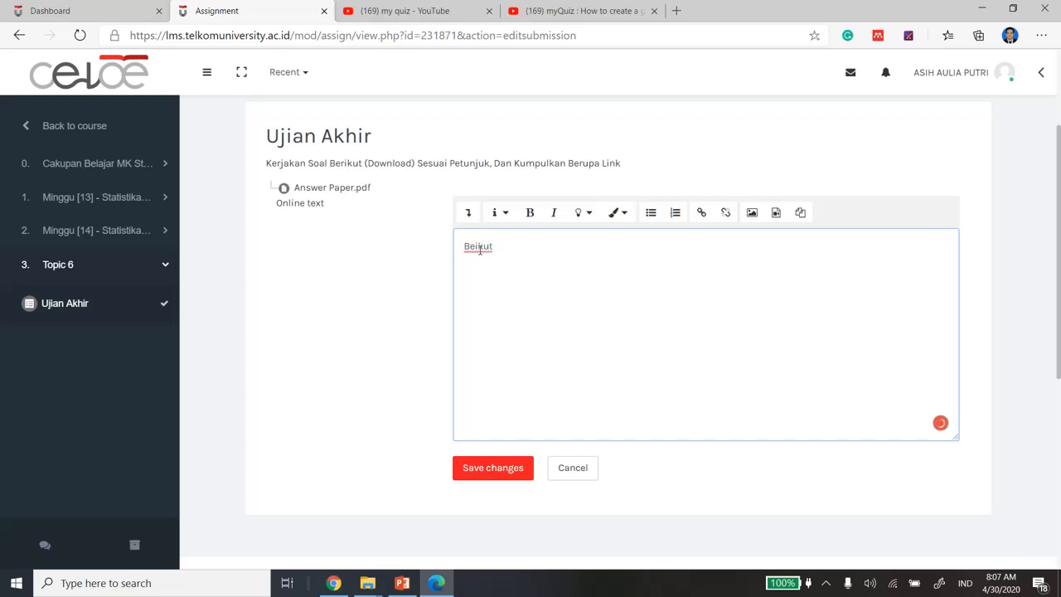
Correct the first word and complete the online text as "Berikut link tugas yang diberikan"
key(BackSpace)
key(BackSpace)
text(rikut link tugas yang di)
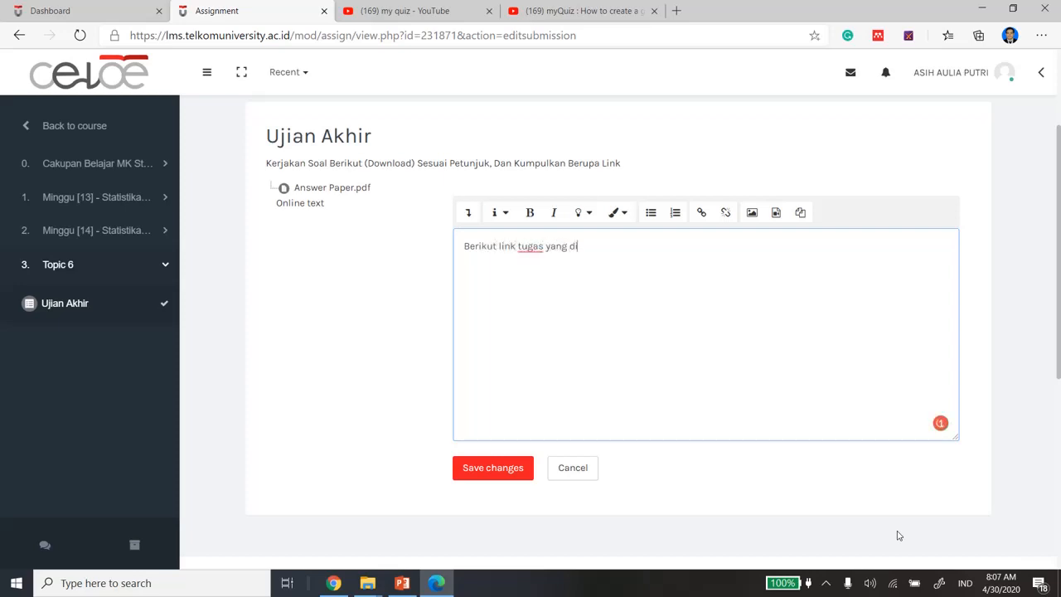
text(berikan)
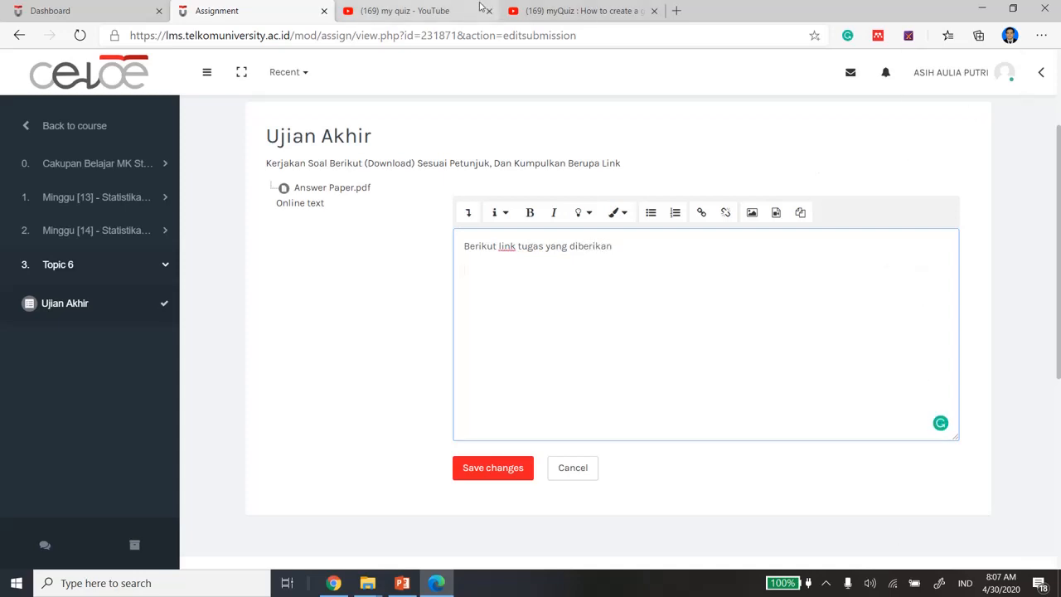
Copy the URL of the YouTube video "myQuiz : How to create a game" below the online text and save the submission
click(561, 12)
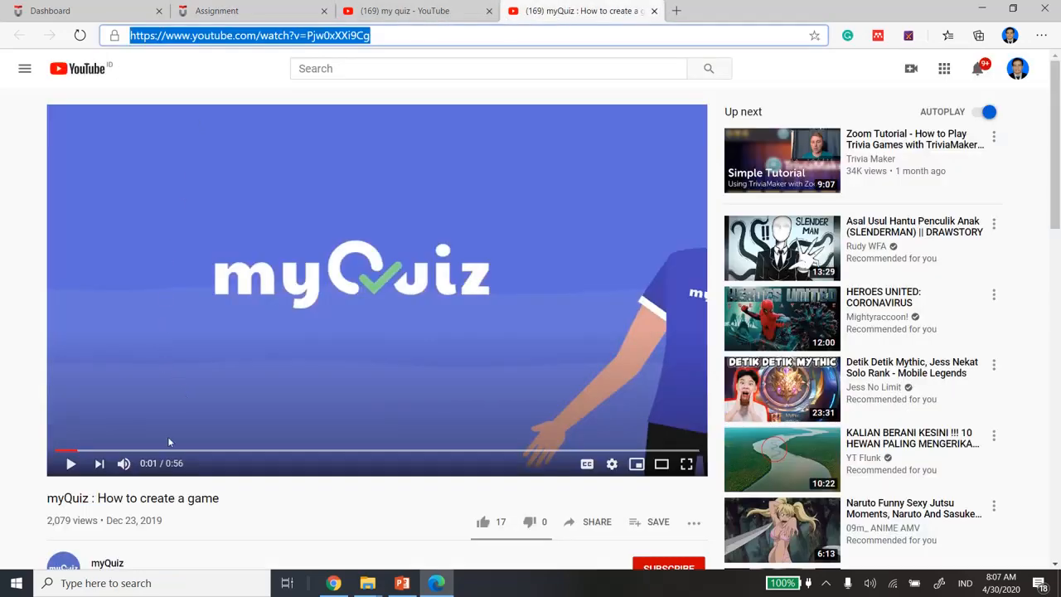
right_click(297, 36)
click(338, 146)
click(272, 14)
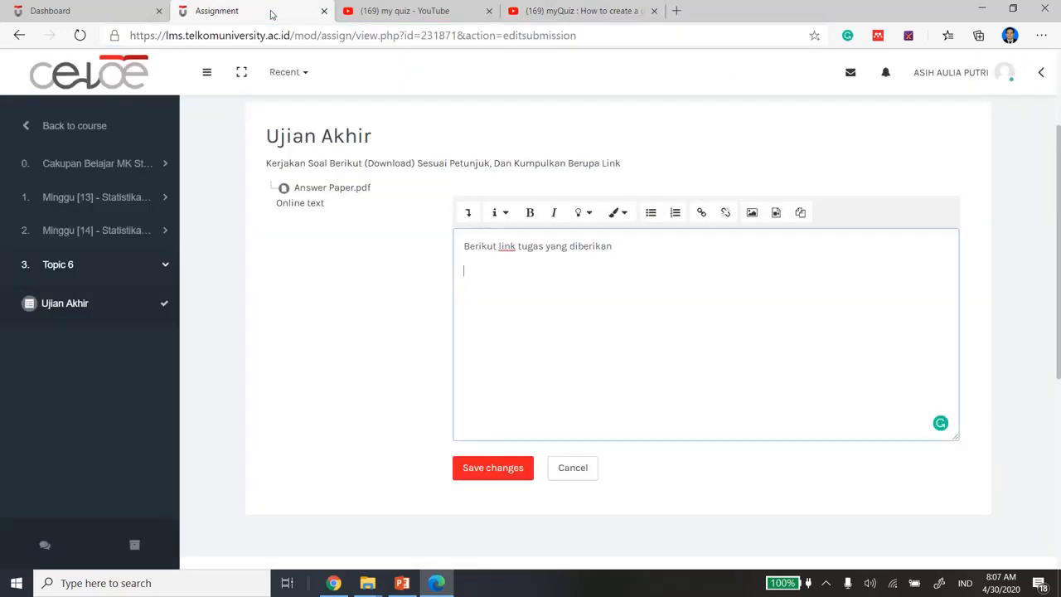
right_click(479, 271)
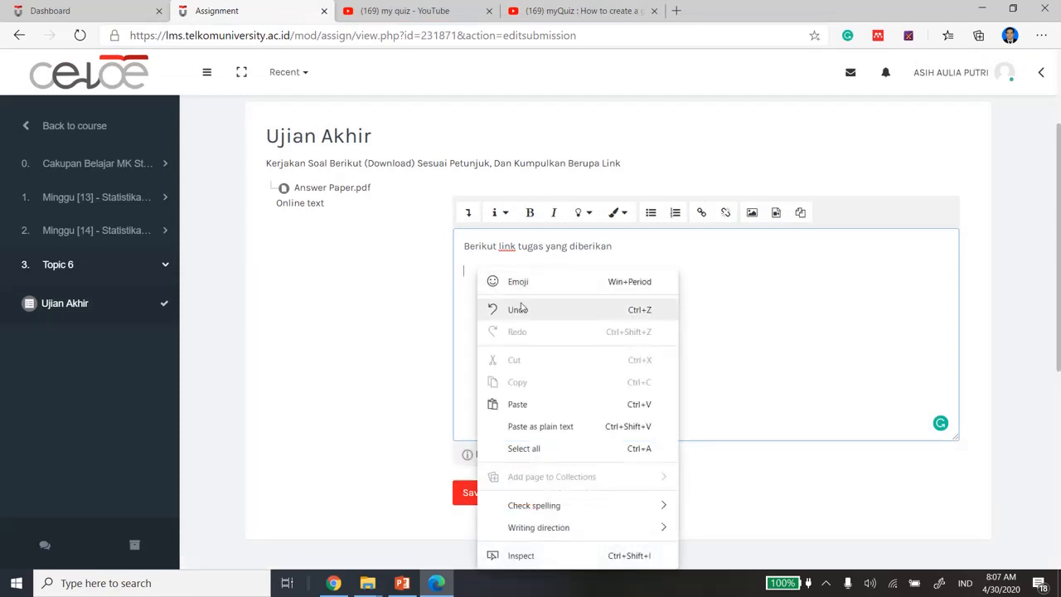
click(518, 404)
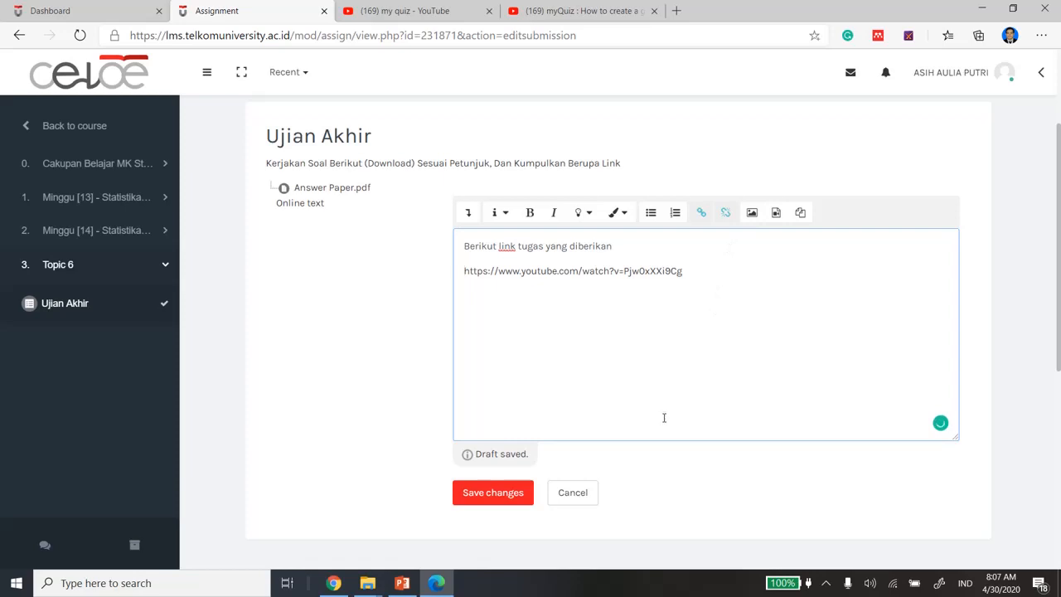
click(500, 473)
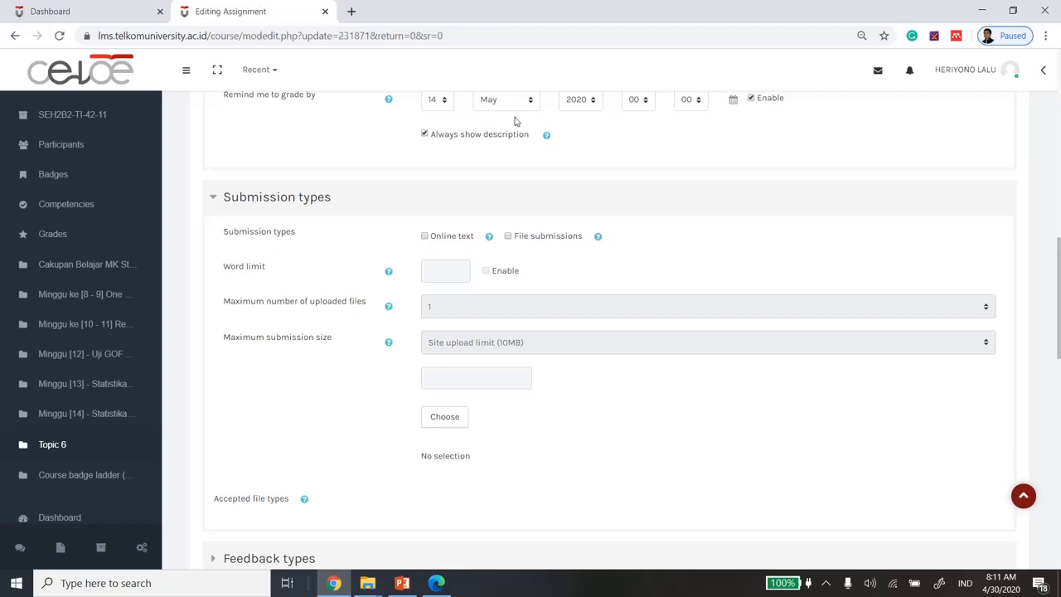
Enable only File submissions in the assignment's submission types and switch to the student submission page in Edge
click(508, 237)
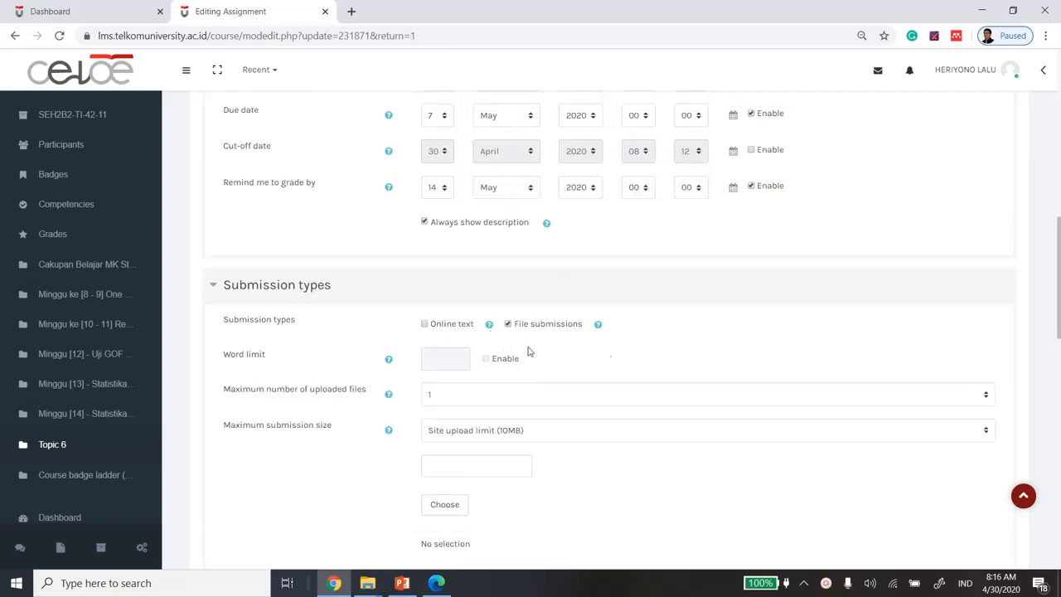
click(436, 583)
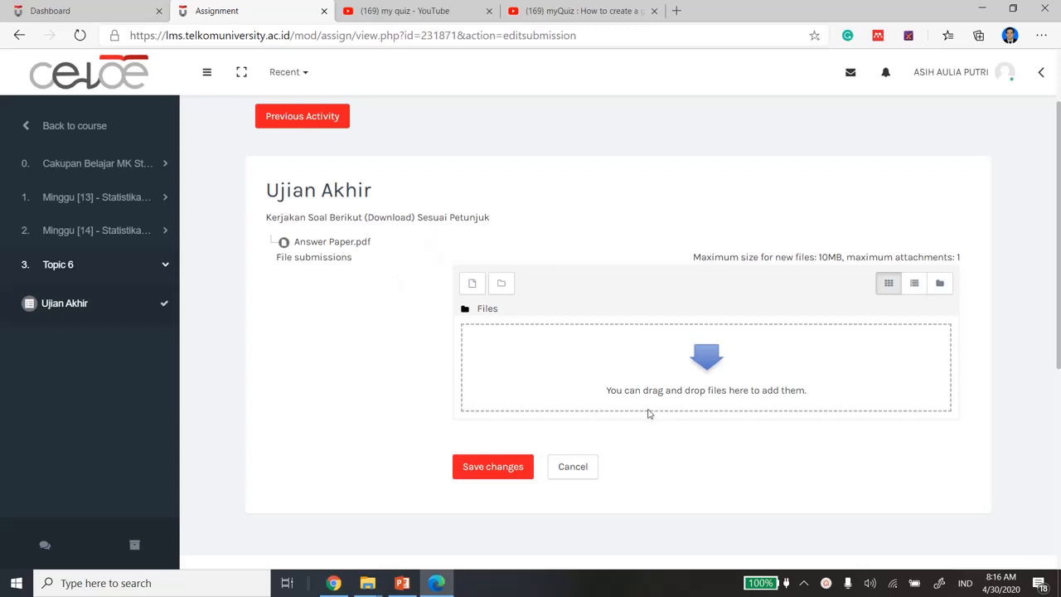
Upload Answer Paper.pdf from the Desktop to the file-only submission
click(472, 283)
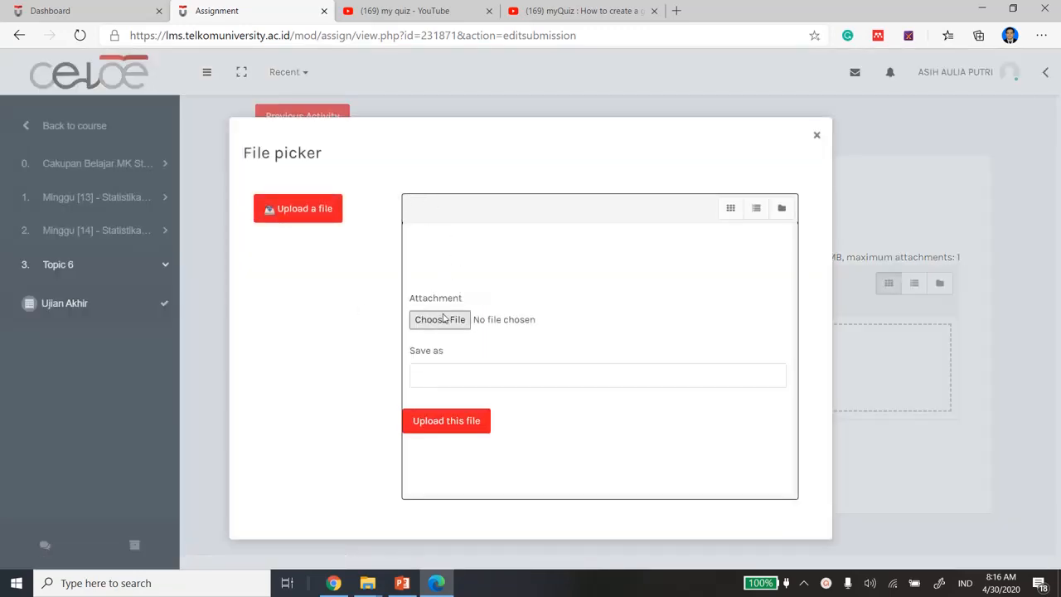
click(443, 319)
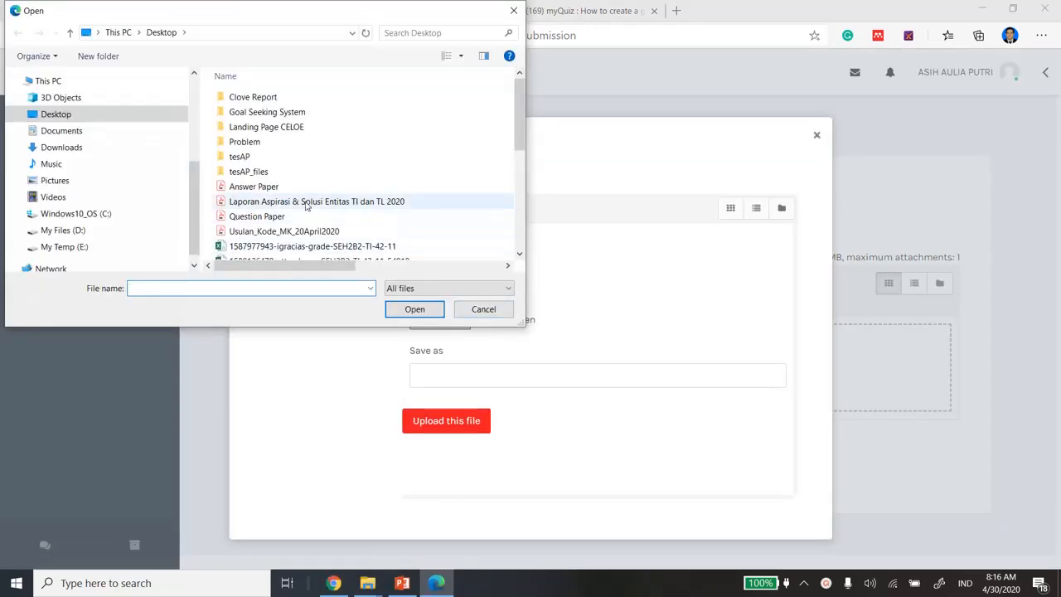
click(279, 186)
click(414, 308)
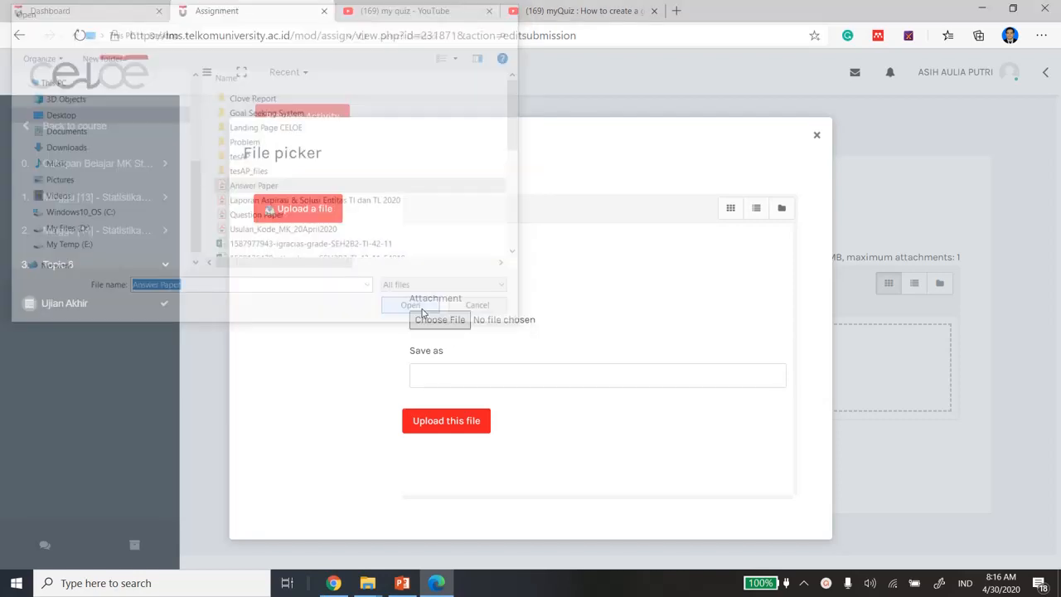
click(450, 421)
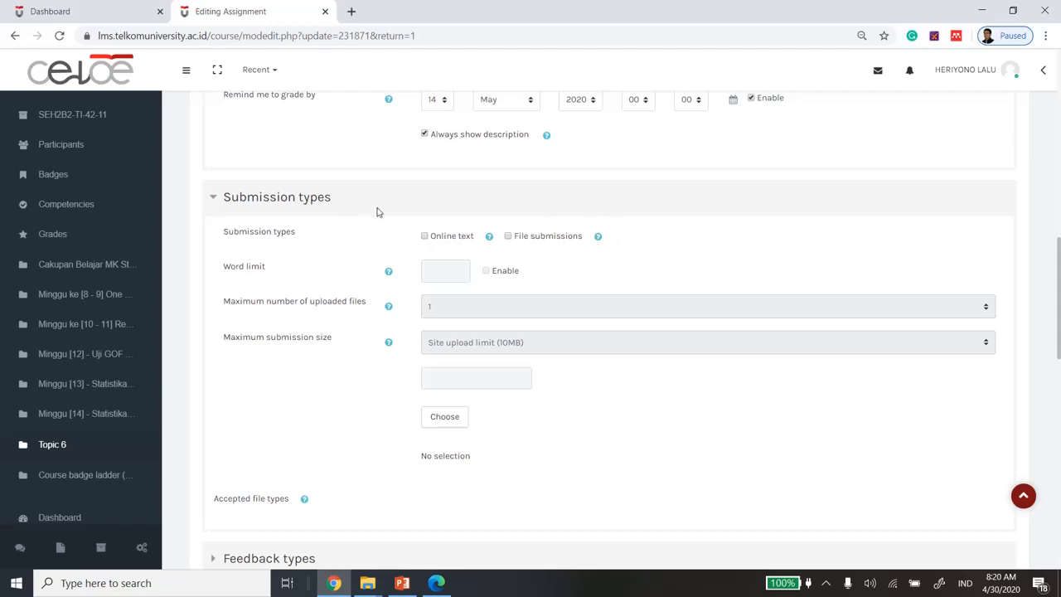
Enable both Online text and File submissions for the assignment and switch to the student submission page in Edge
click(508, 237)
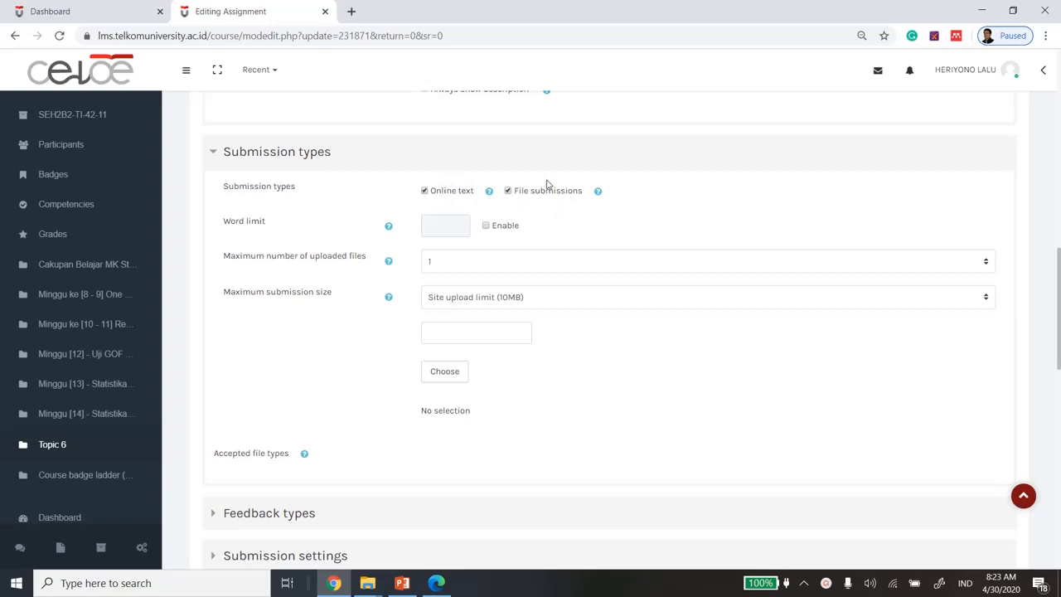
click(436, 584)
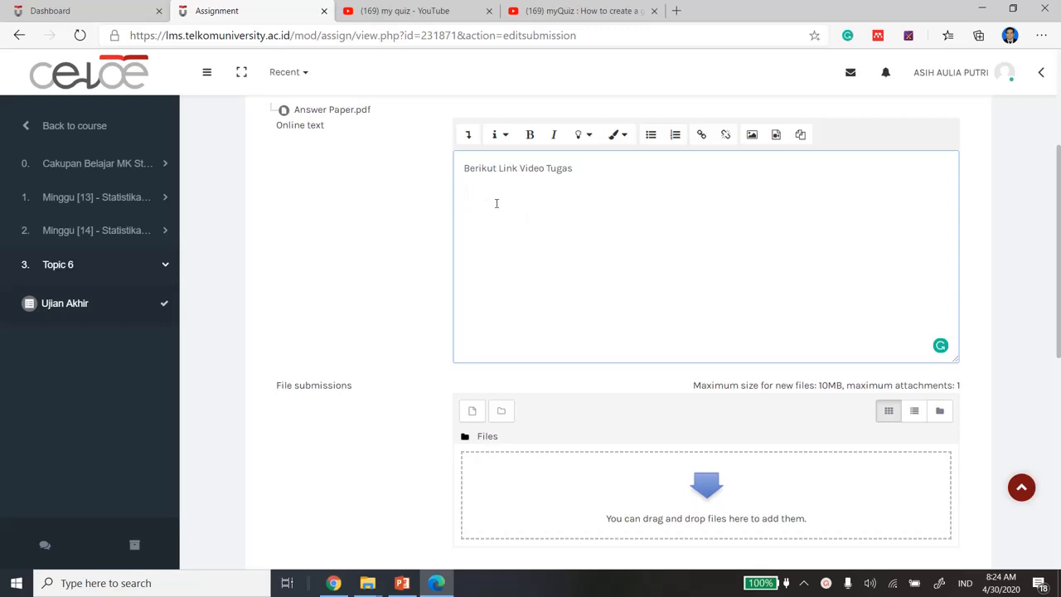
Copy the myQuiz YouTube video's URL into the online text below "Berikut Link Video Tugas"
click(569, 11)
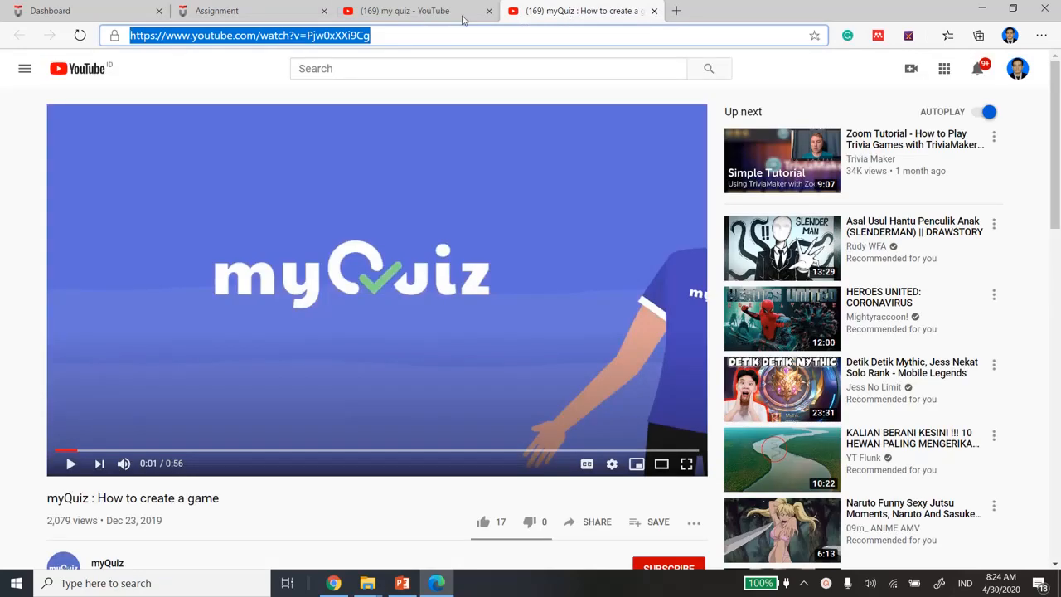
right_click(329, 39)
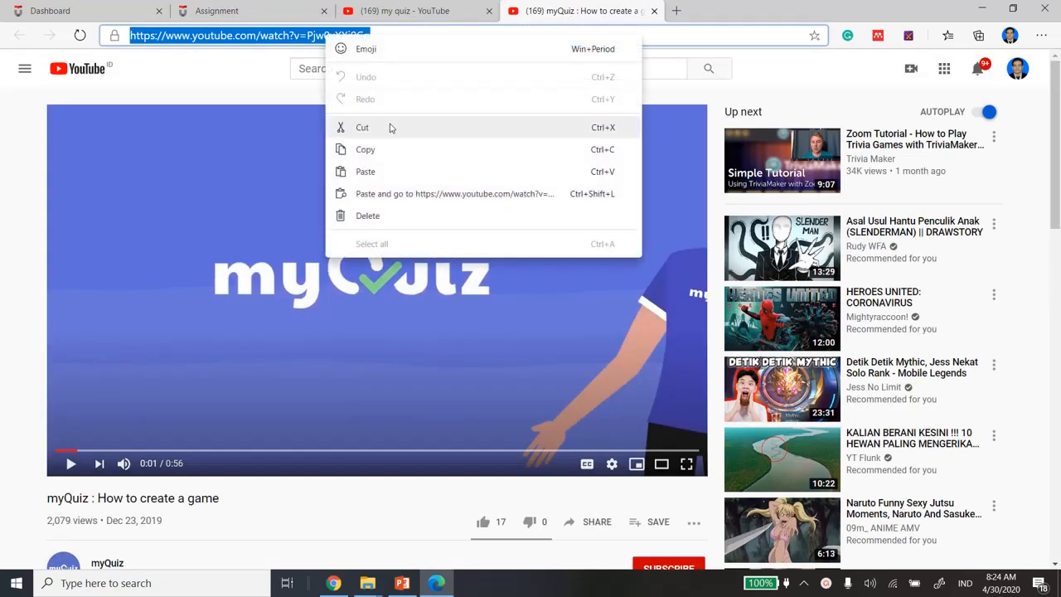
click(384, 148)
click(232, 12)
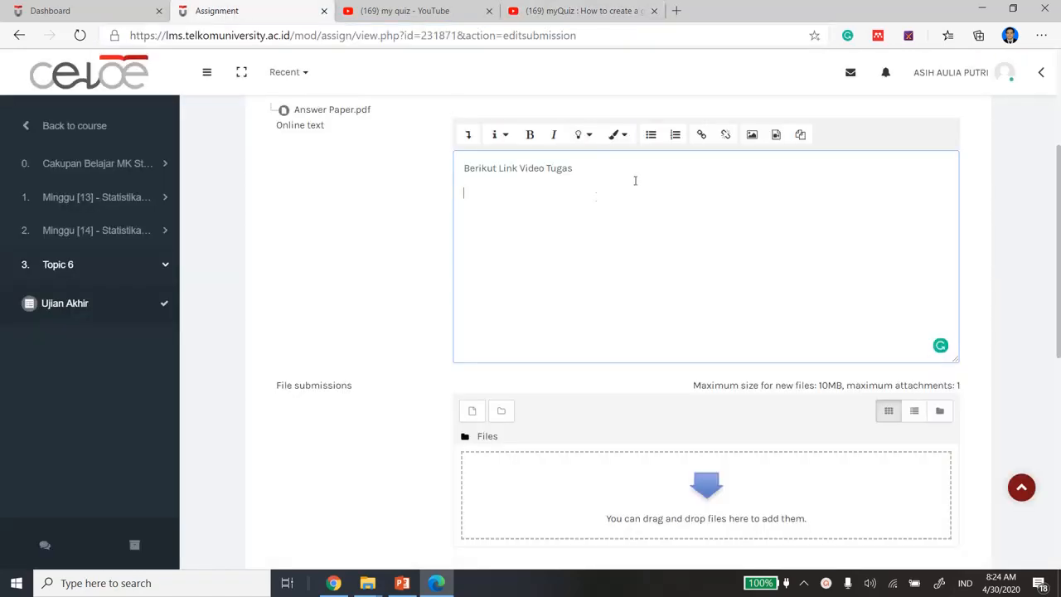
right_click(471, 196)
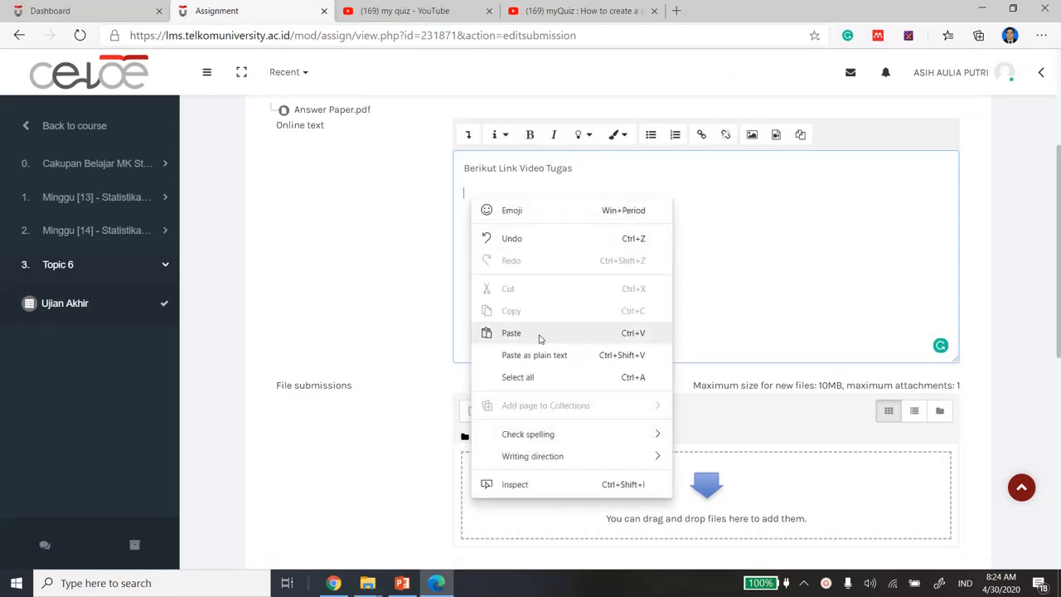
click(540, 336)
scroll(685, 257, down, 1)
scroll(684, 258, up, 1)
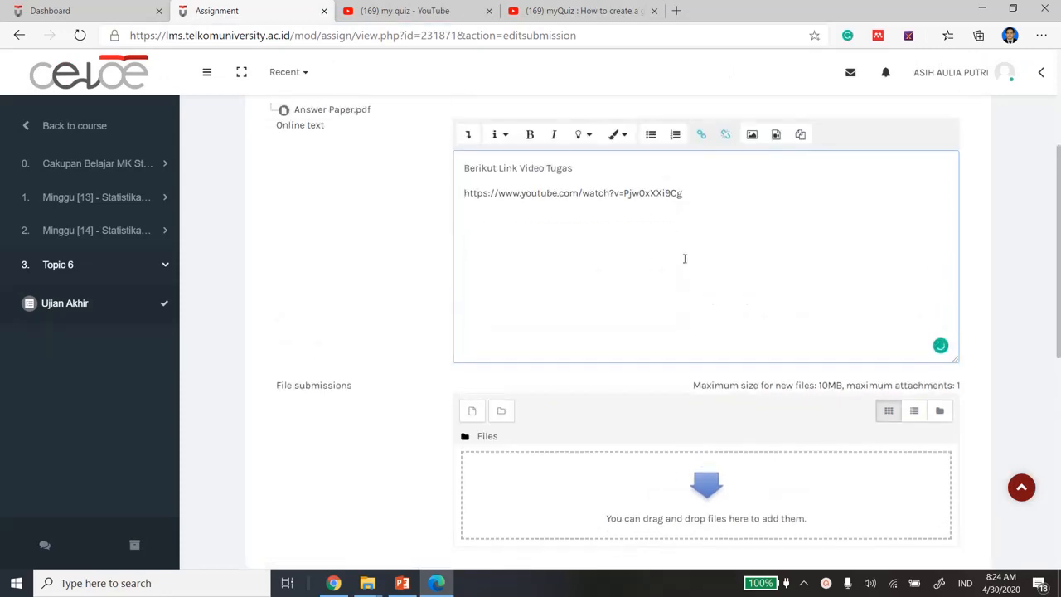
Attach Answer Paper.pdf from the Desktop alongside the online text and save the submission changes
scroll(605, 293, down, 1)
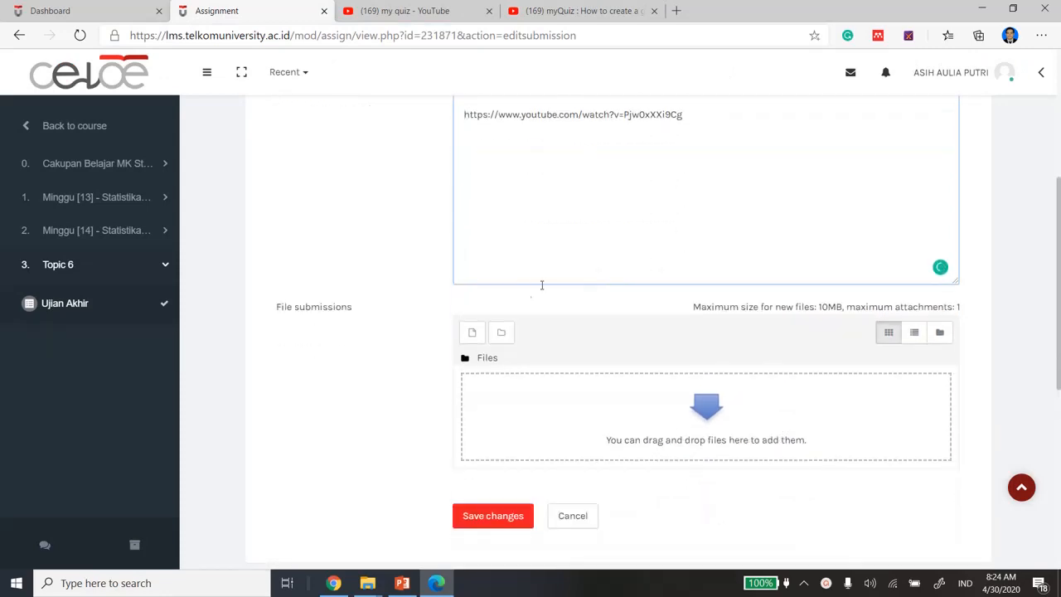
click(472, 334)
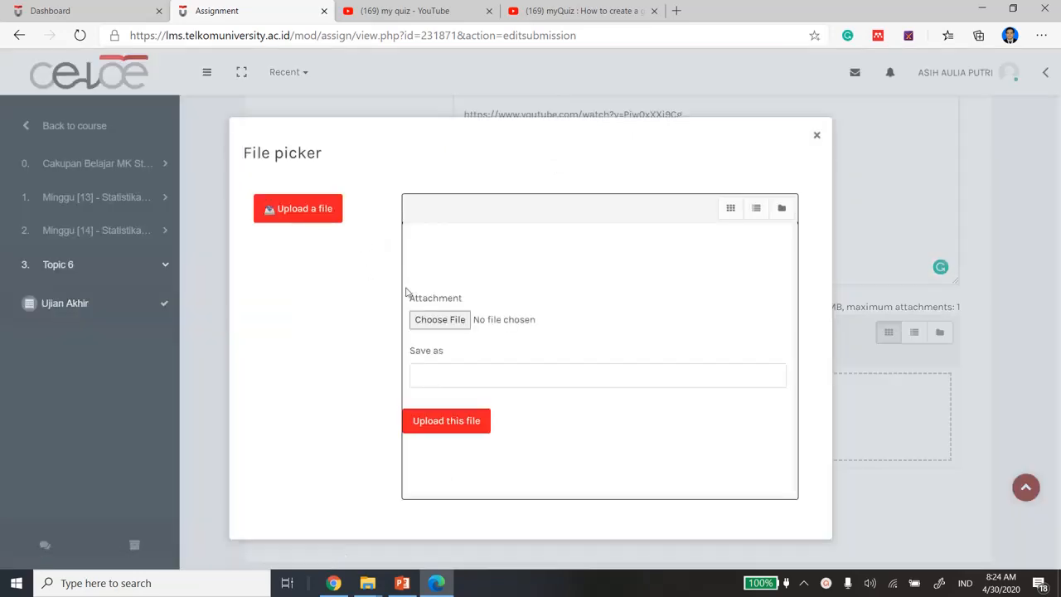
click(417, 319)
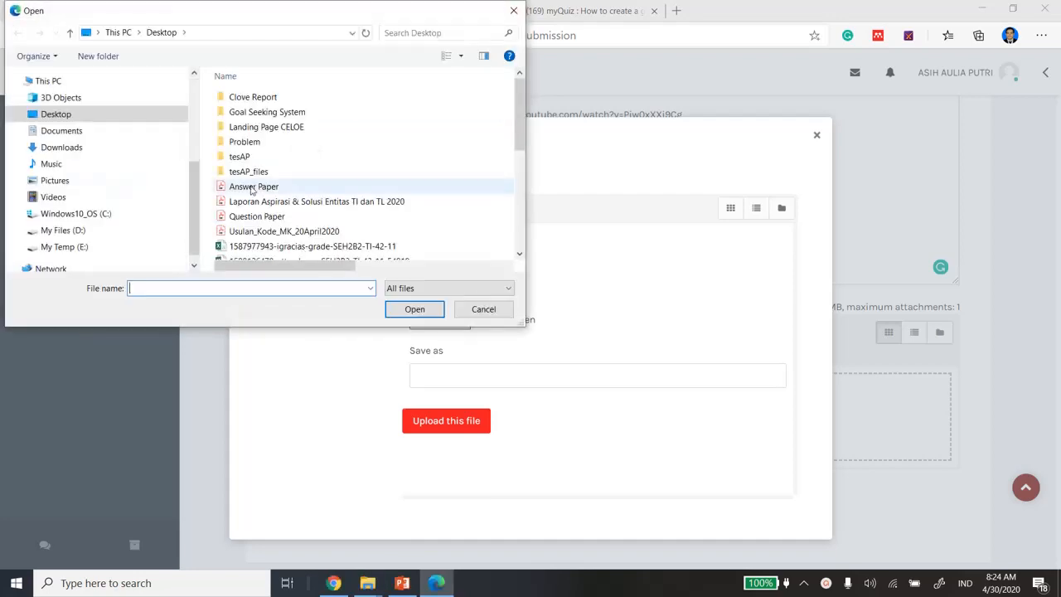
click(281, 187)
click(415, 309)
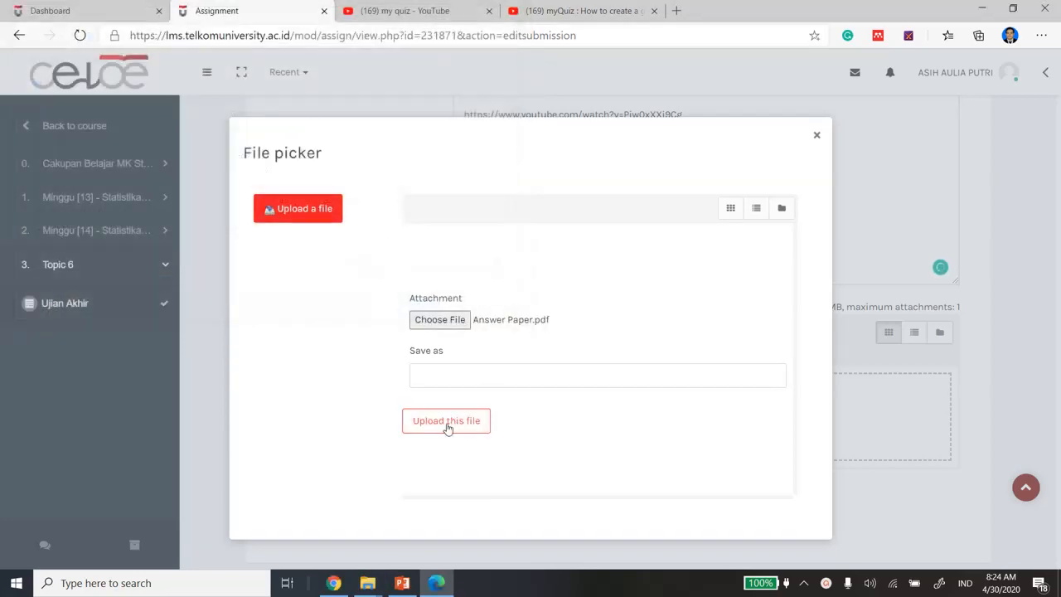
click(447, 421)
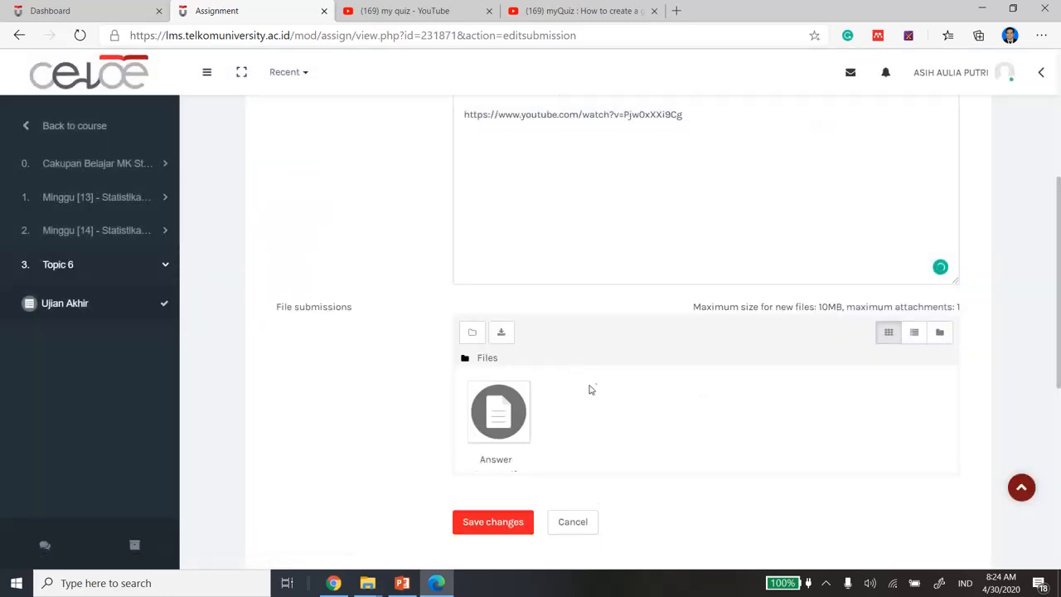
scroll(590, 389, down, 1)
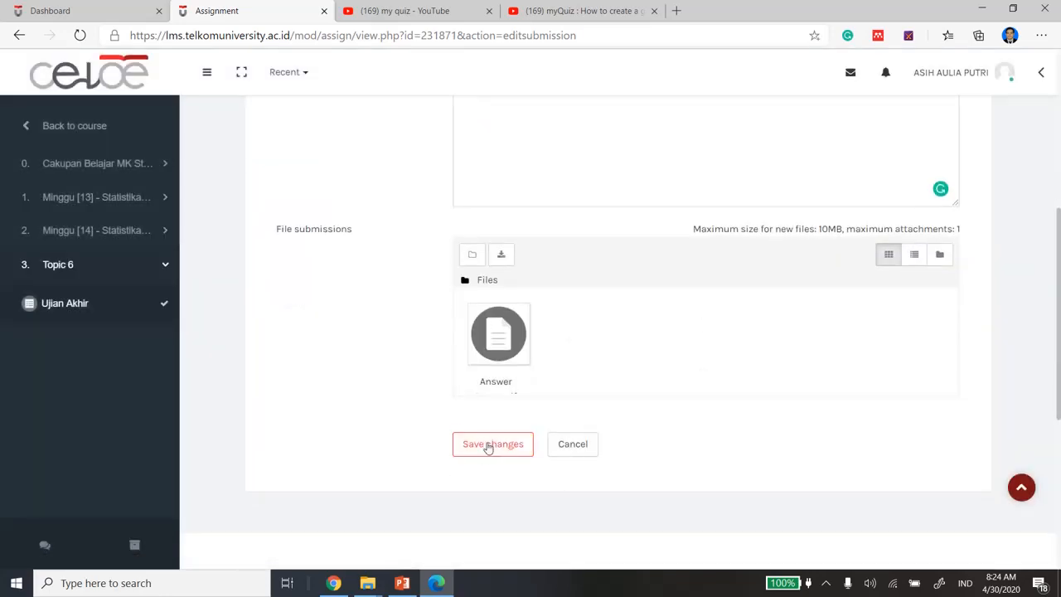
click(488, 445)
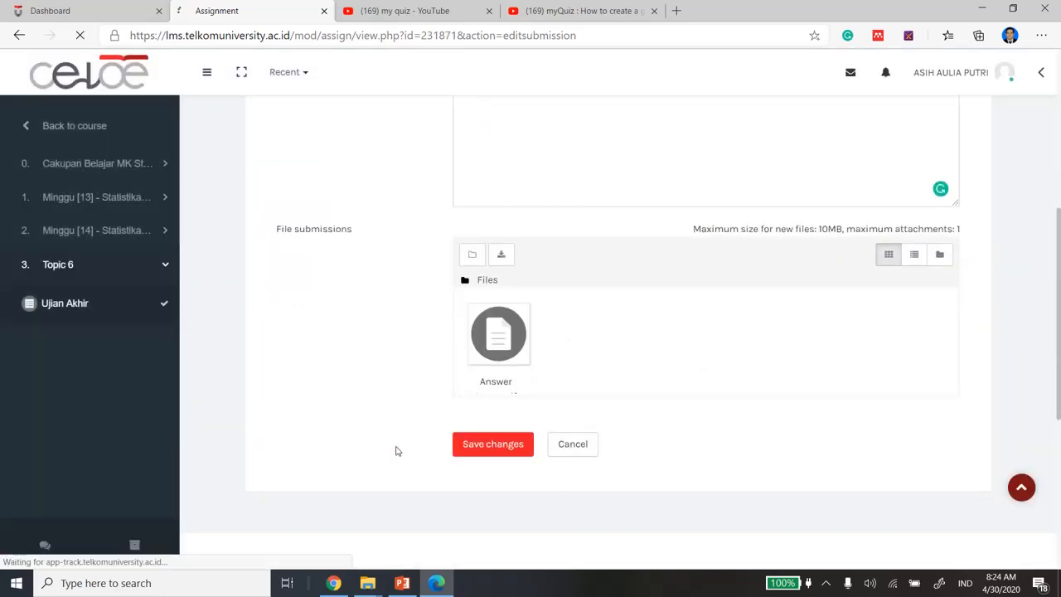